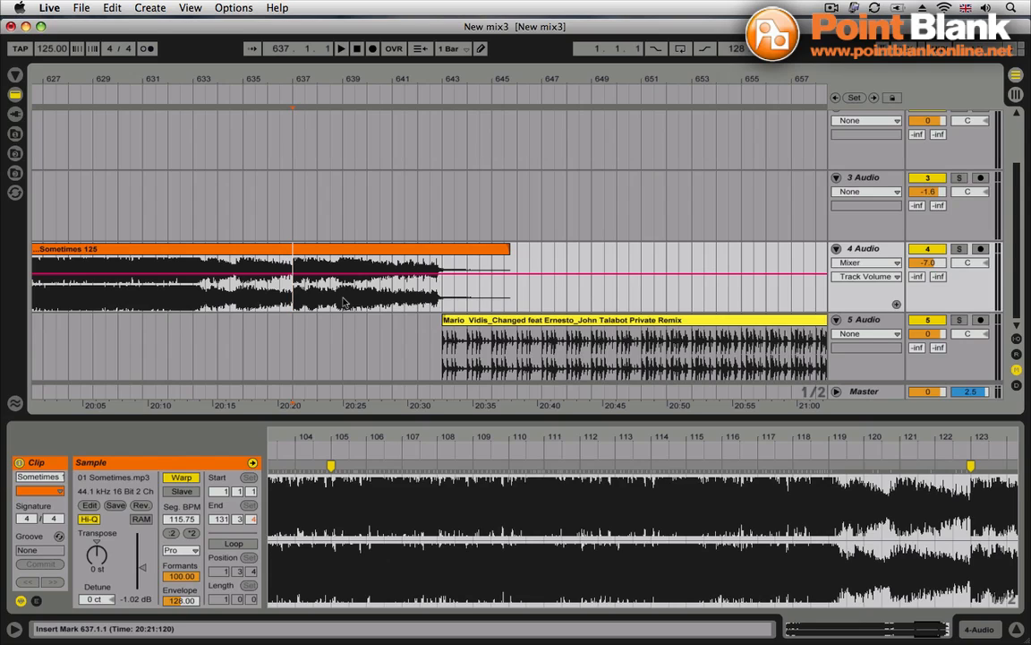
# Play the outro of the Sometimes 125 clip on track 4, starting from bar 637
pyautogui.click(311, 254)
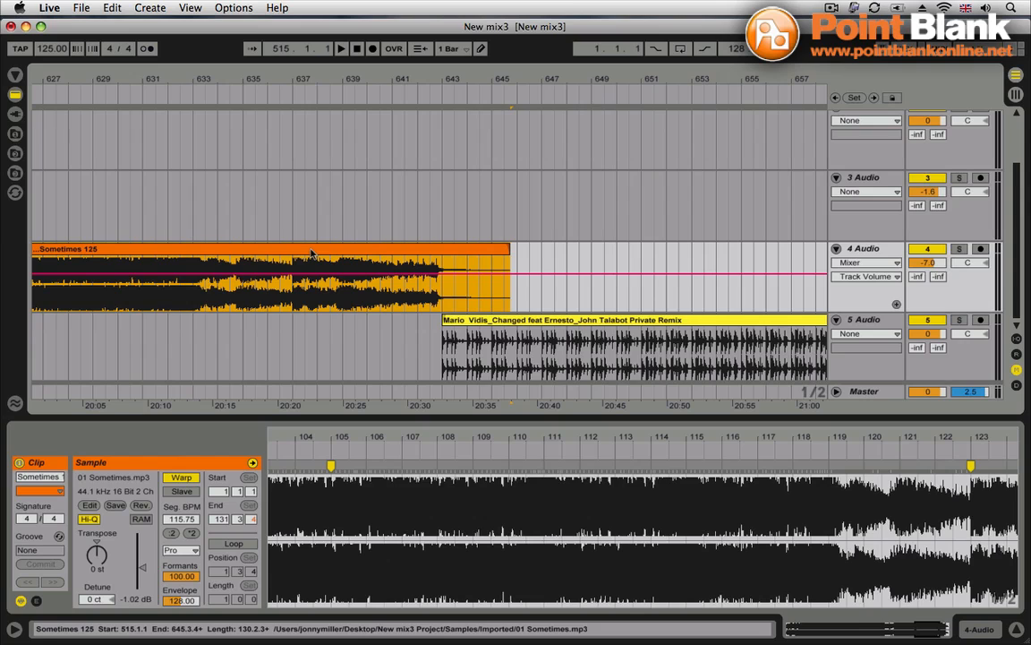
pyautogui.click(511, 319)
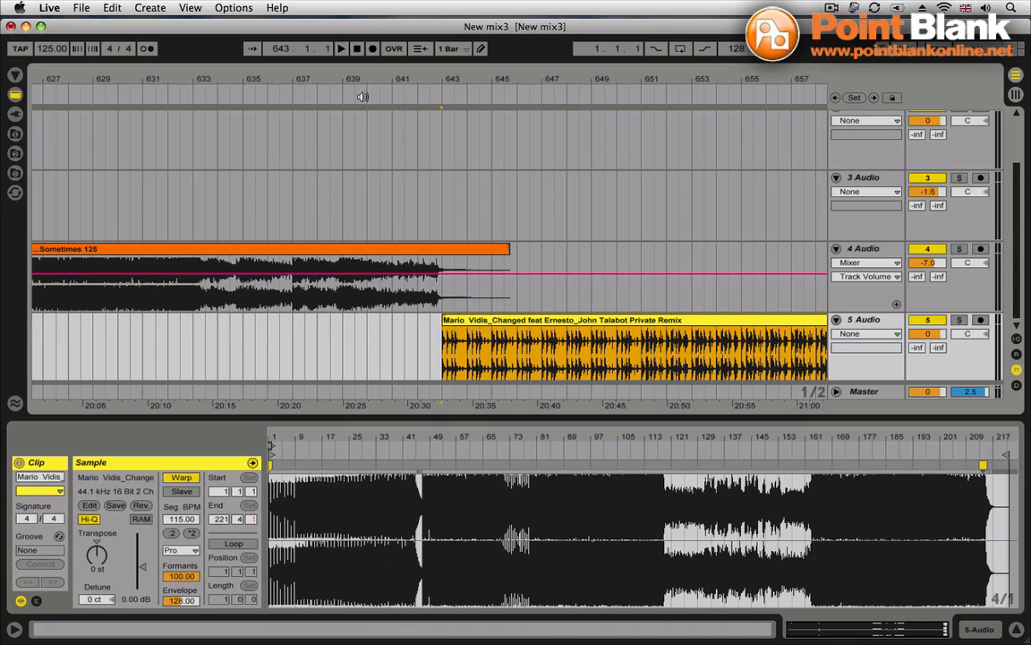
pyautogui.click(292, 303)
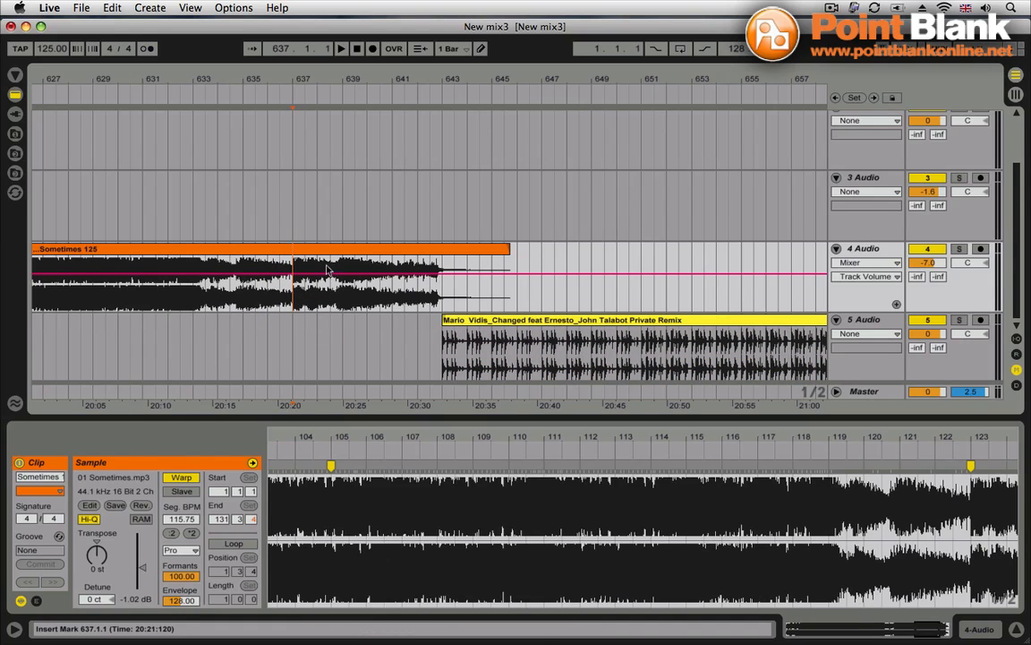
pyautogui.press('space')
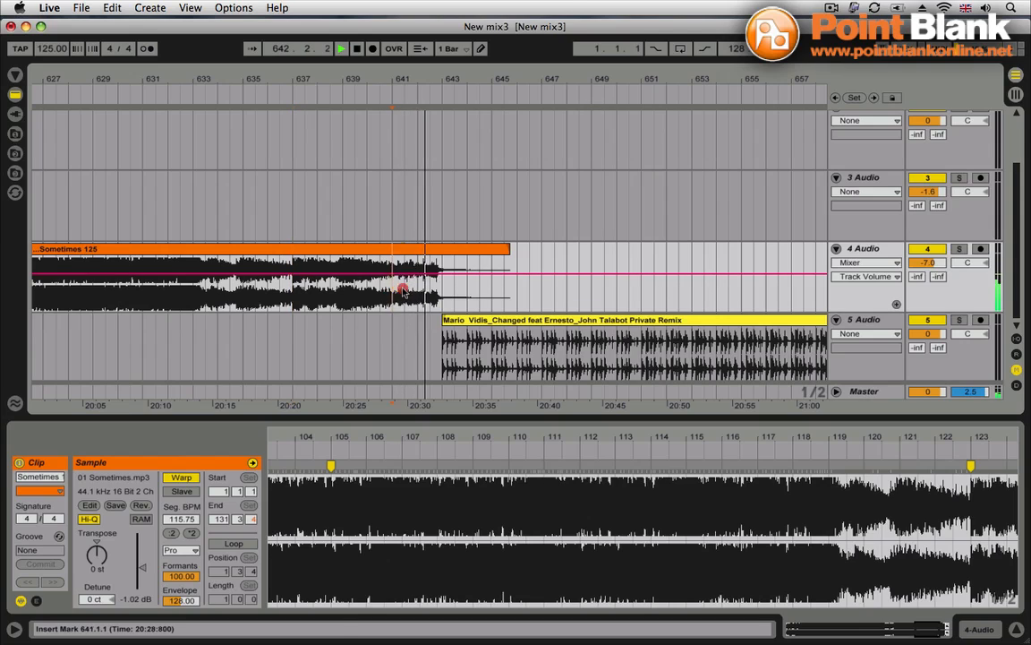
pyautogui.moveTo(391, 296); pyautogui.dragTo(427, 287)
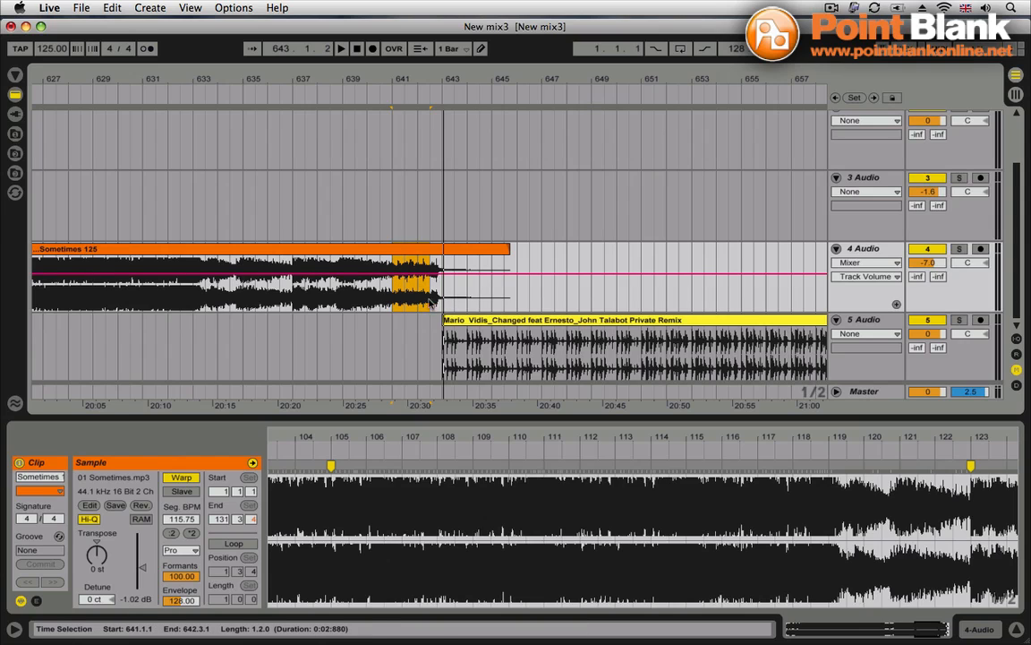
# Play the intro of the Private Remix clip on track 5, starting from bar 643
pyautogui.click(461, 320)
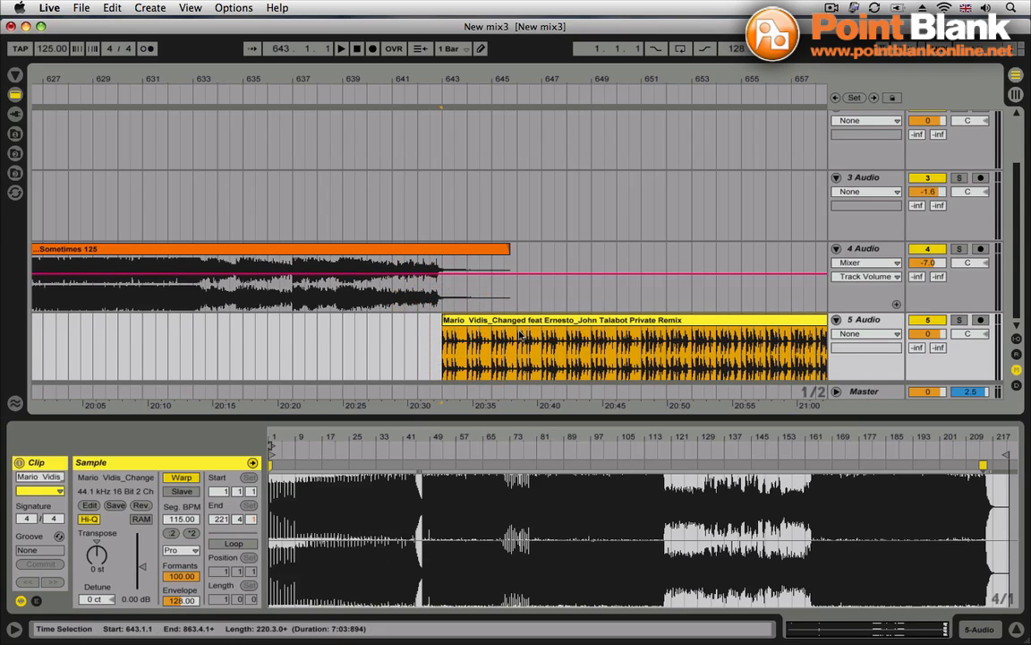
pyautogui.click(442, 351)
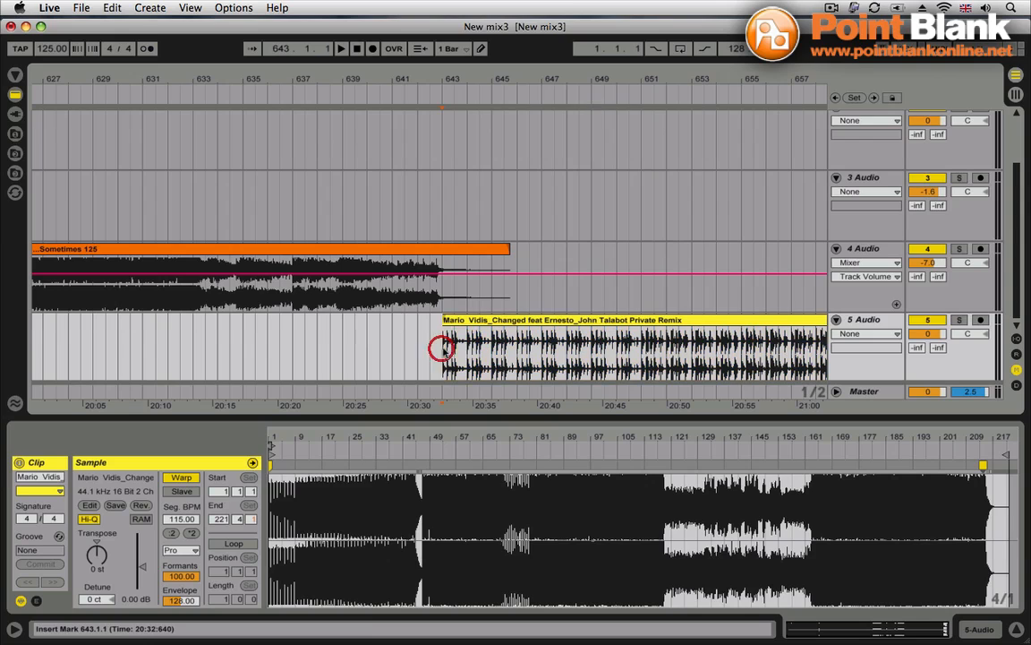
pyautogui.press('space')
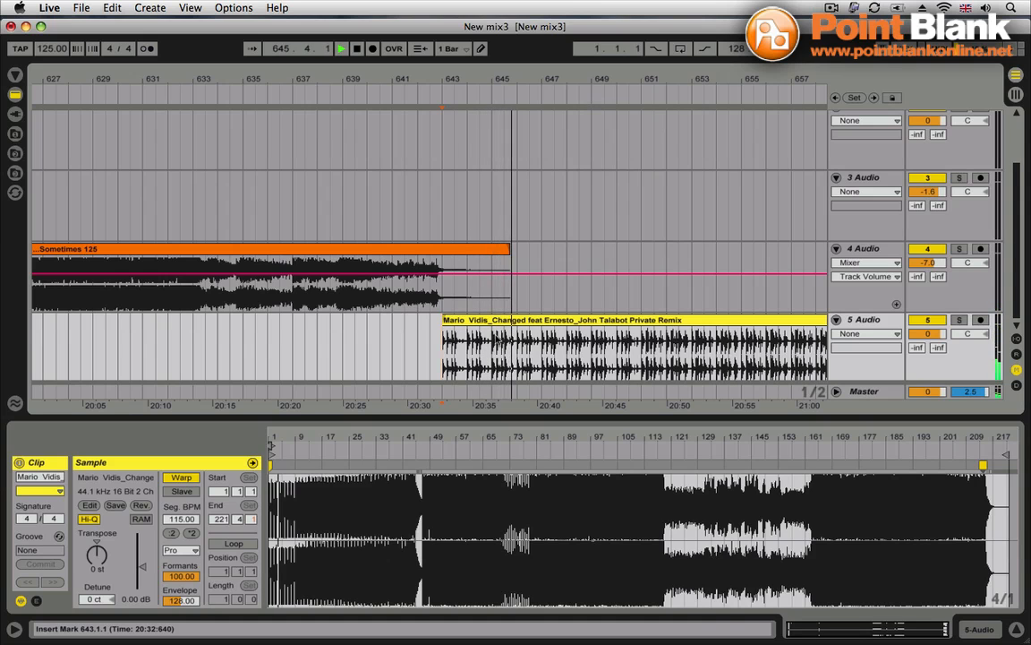
pyautogui.moveTo(504, 81); pyautogui.dragTo(410, 85)
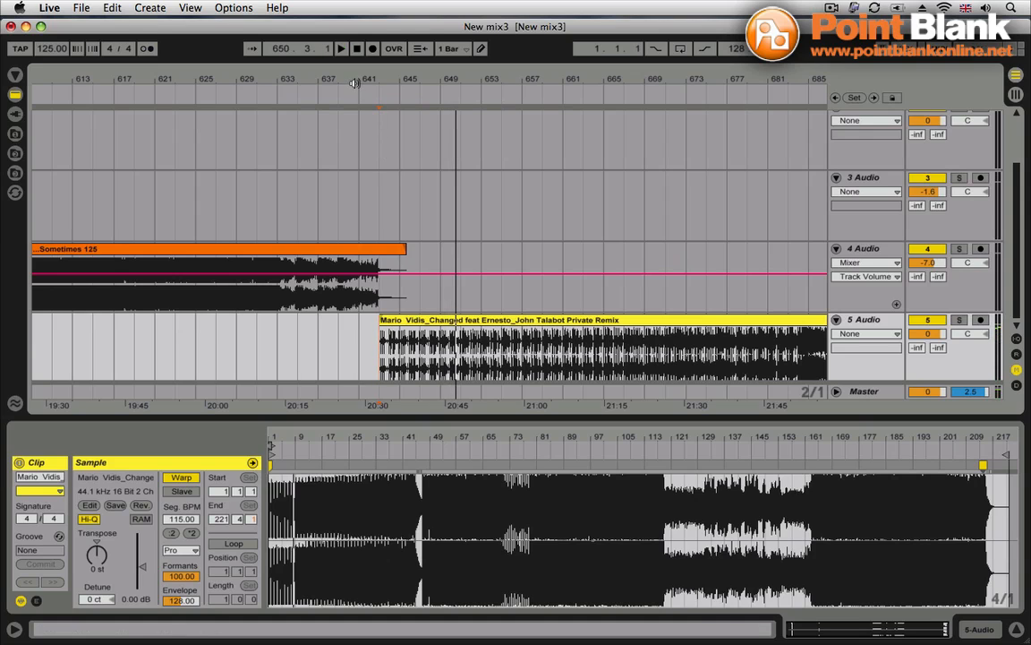
pyautogui.moveTo(354, 81); pyautogui.dragTo(269, 83)
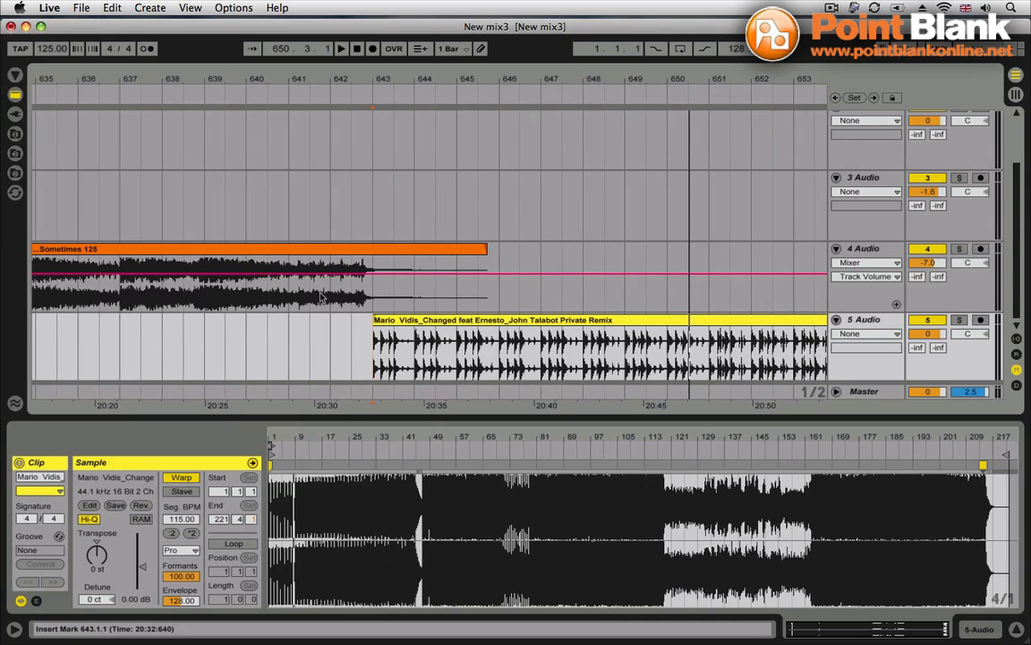
# Select 641.1.1 to 642.3.1 of the Sometimes 125 clip on track 4 and play that section
pyautogui.moveTo(285, 296); pyautogui.dragTo(343, 289)
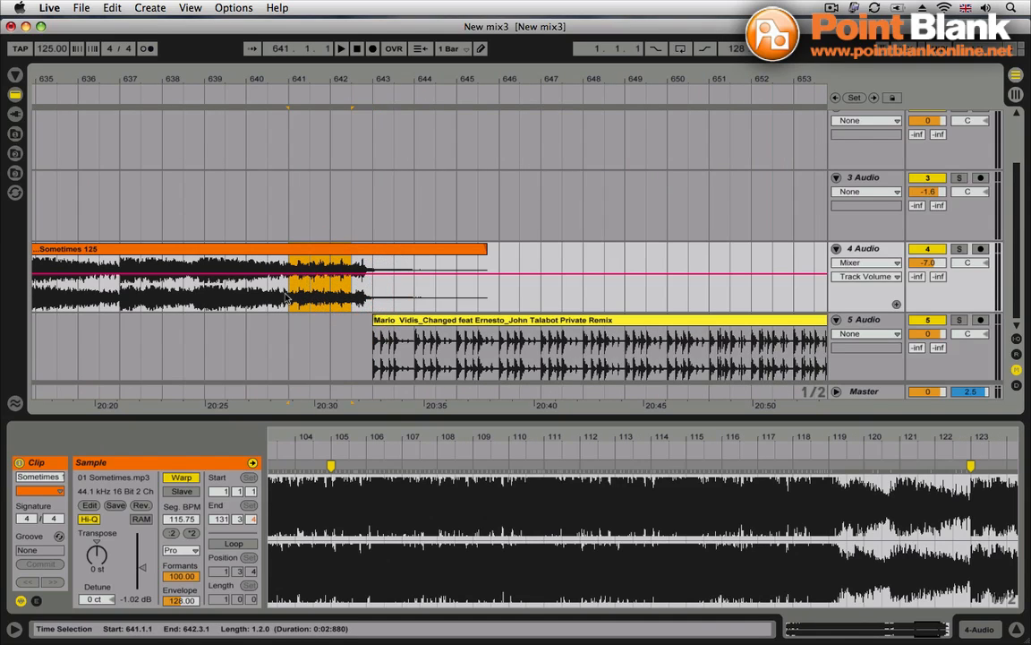
pyautogui.press('space')
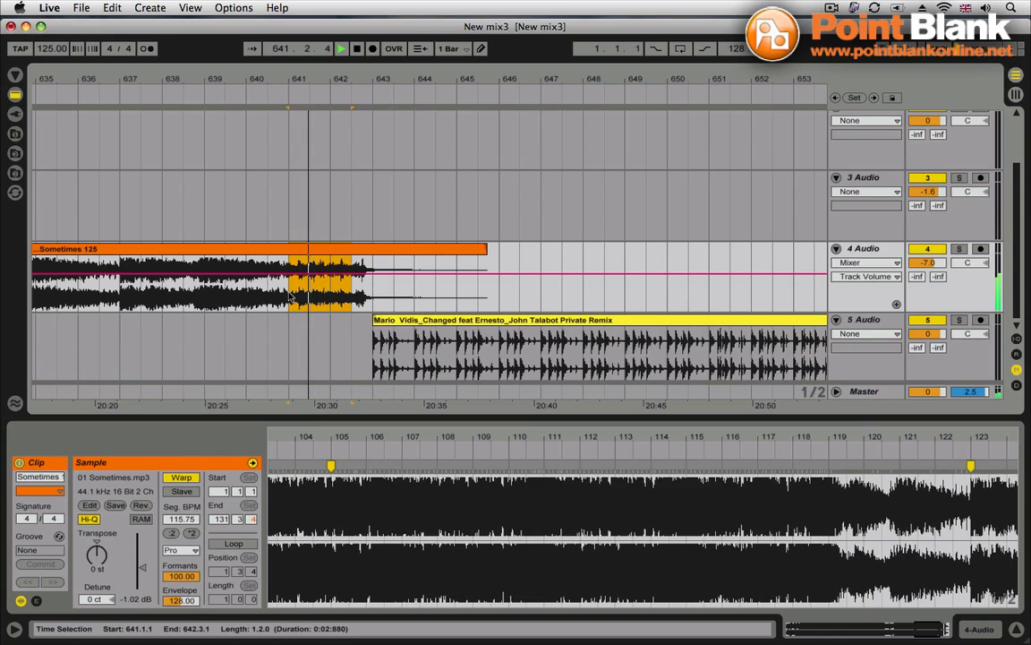
pyautogui.press('space')
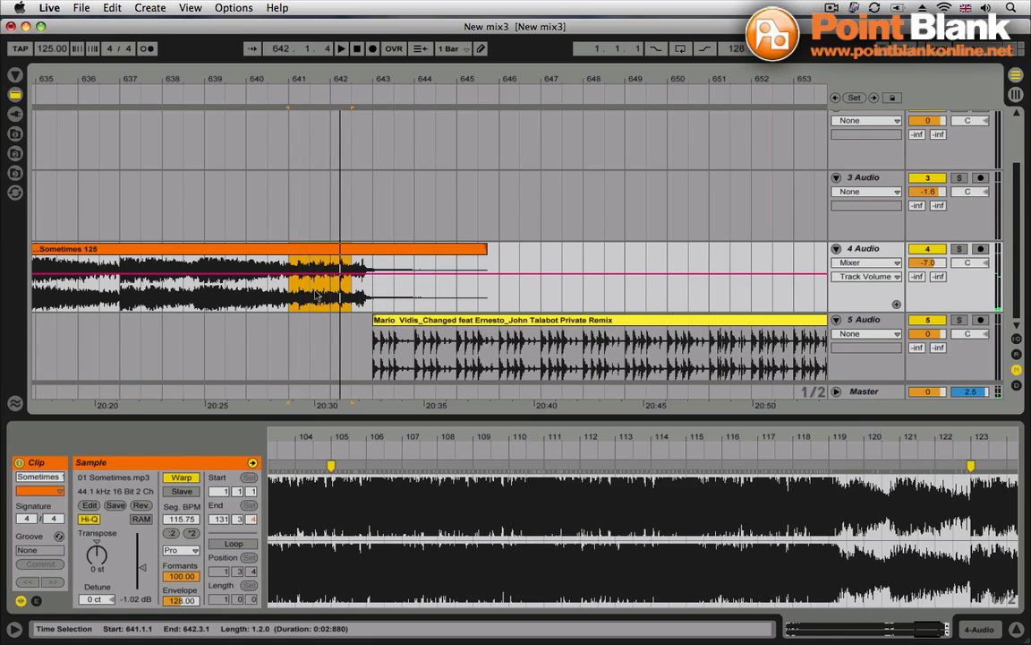
pyautogui.moveTo(316, 296); pyautogui.dragTo(767, 280)
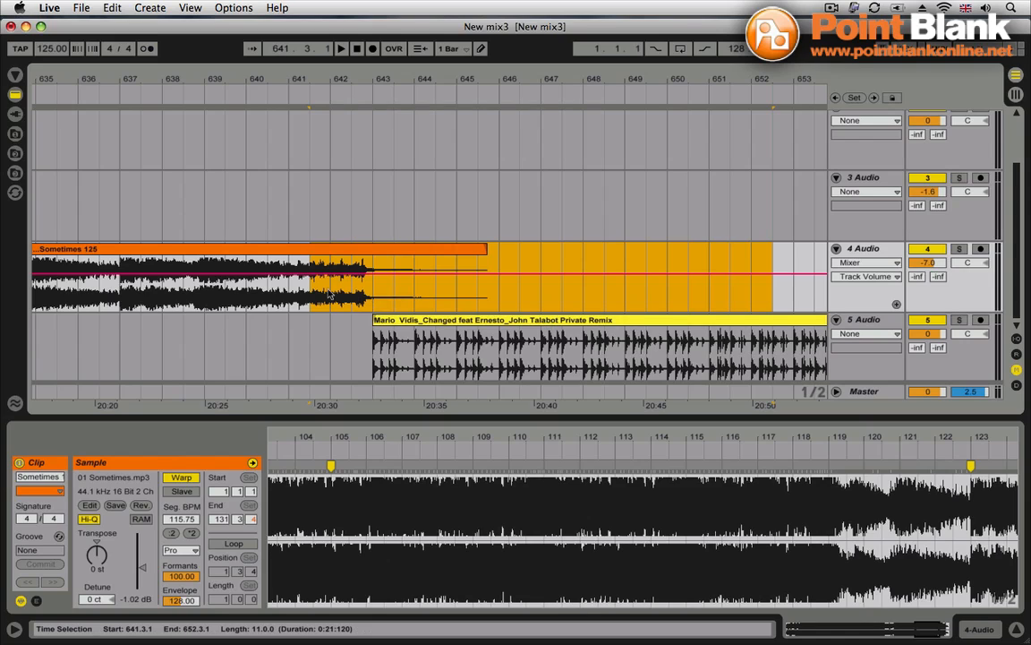
pyautogui.moveTo(313, 291); pyautogui.dragTo(661, 292)
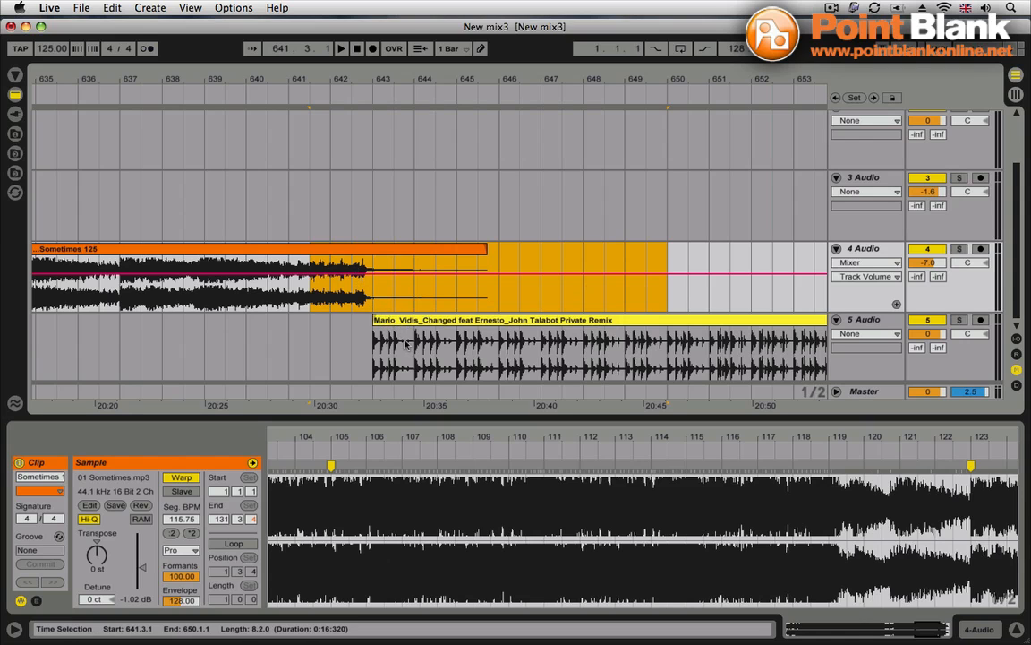
pyautogui.moveTo(290, 84); pyautogui.dragTo(435, 53)
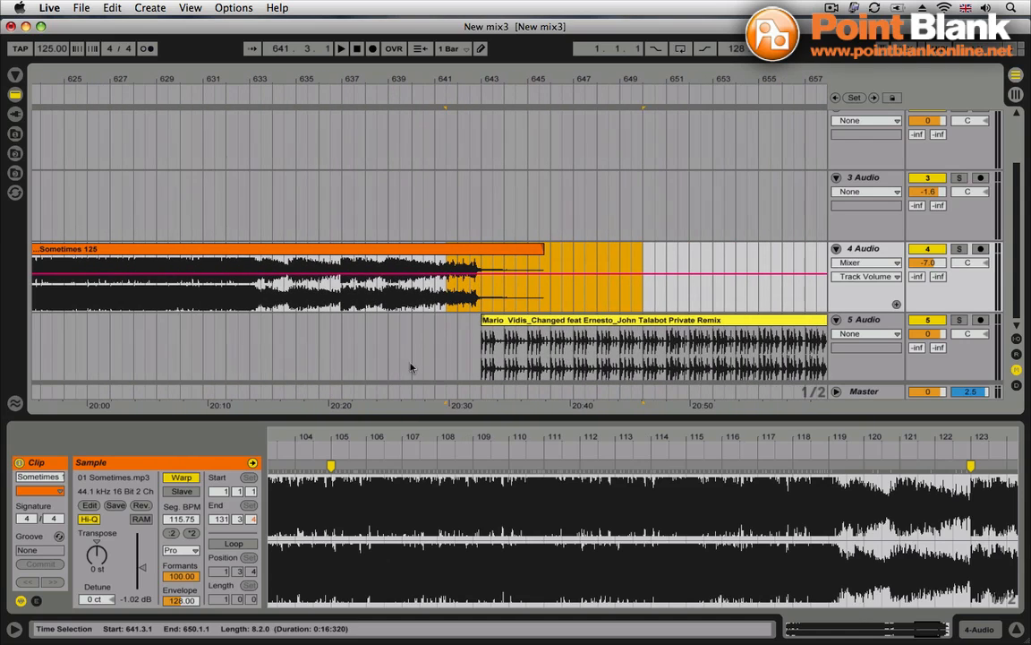
pyautogui.moveTo(125, 337); pyautogui.dragTo(444, 338)
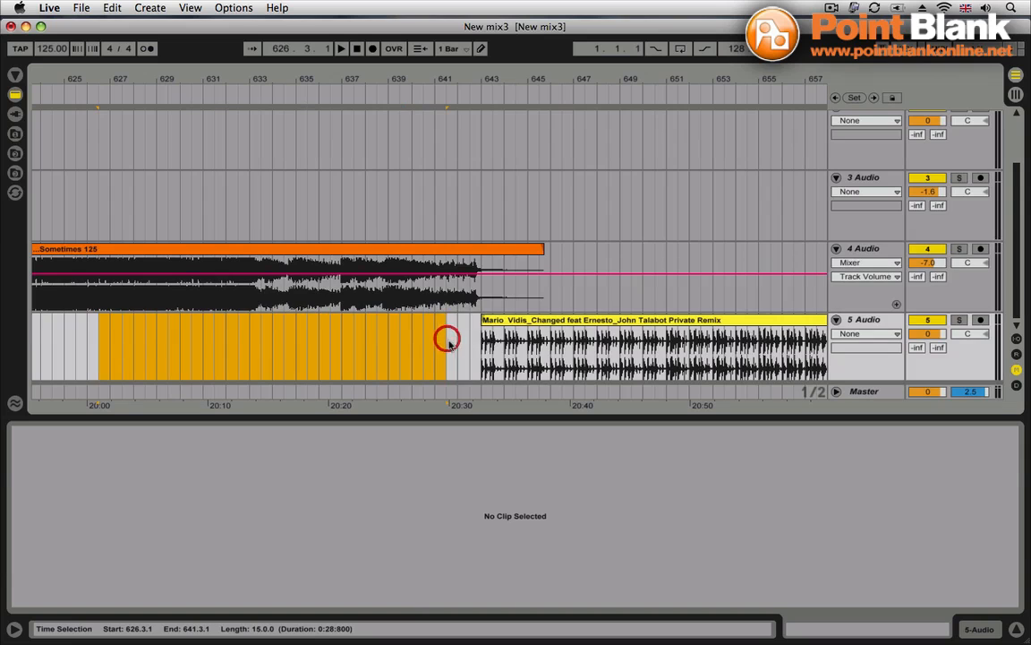
pyautogui.moveTo(476, 85); pyautogui.dragTo(477, 121)
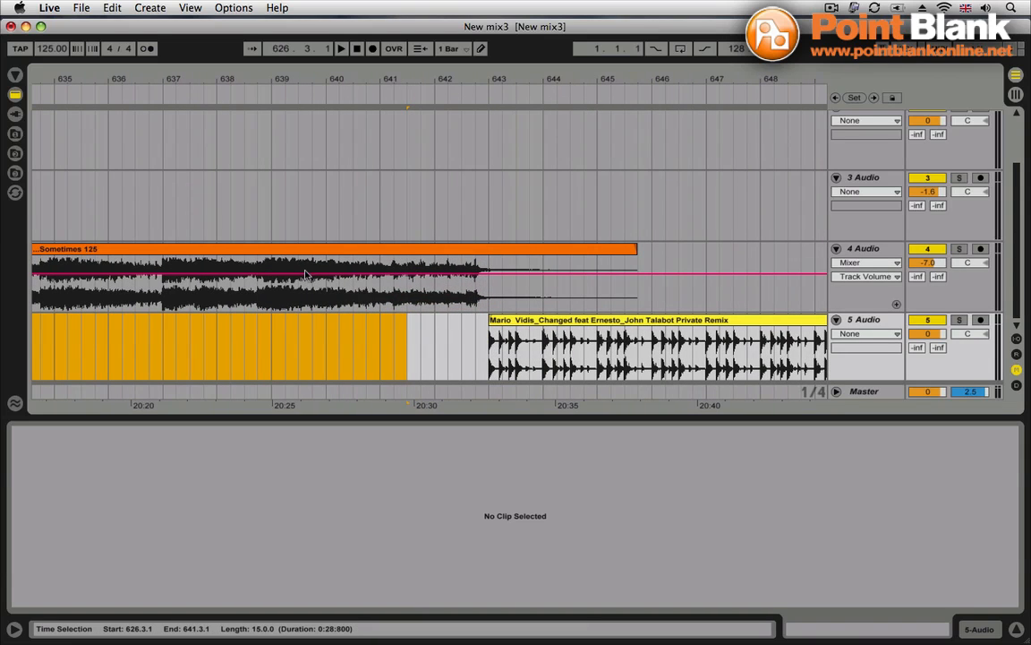
# Audition bar 641 of the Sometimes 125 clip and split it out as a separate one-bar clip from 641.1.1 to 642.1.1
pyautogui.click(417, 302)
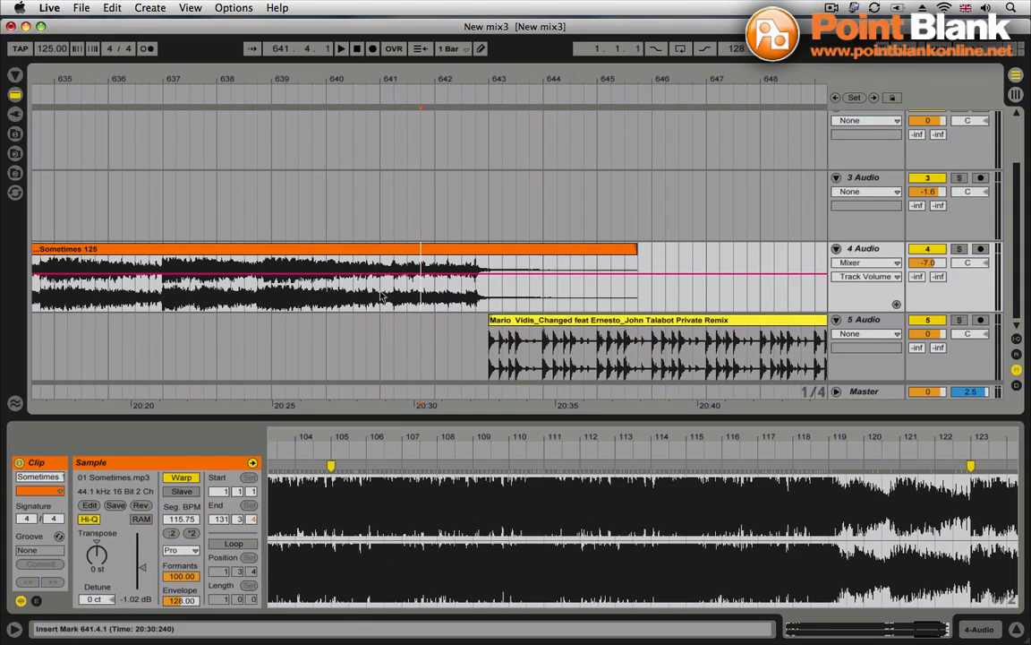
pyautogui.moveTo(380, 296); pyautogui.dragTo(435, 286)
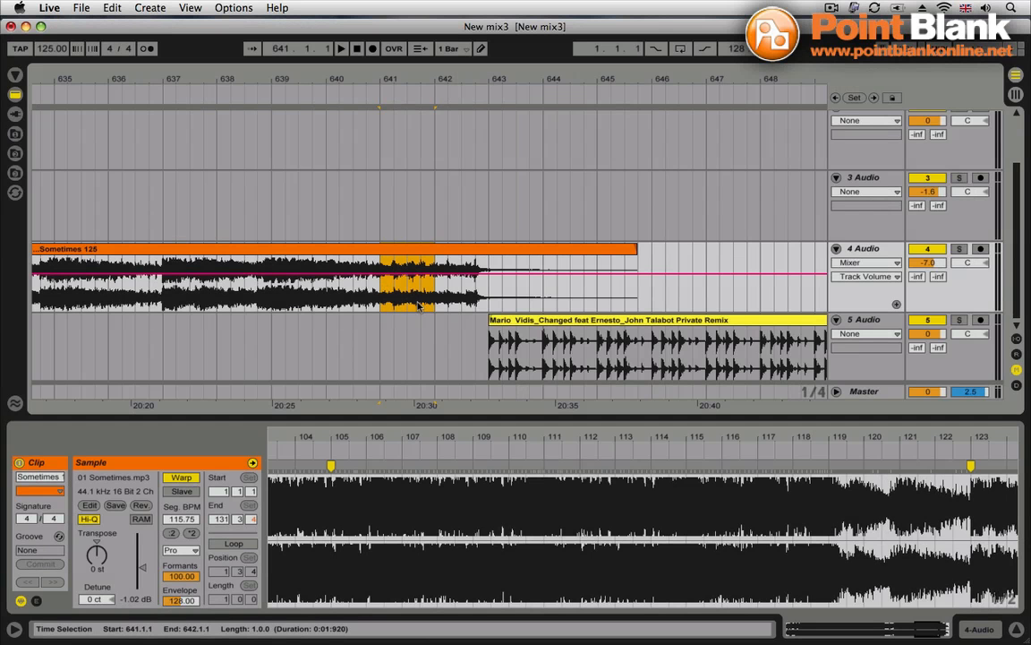
pyautogui.press('space')
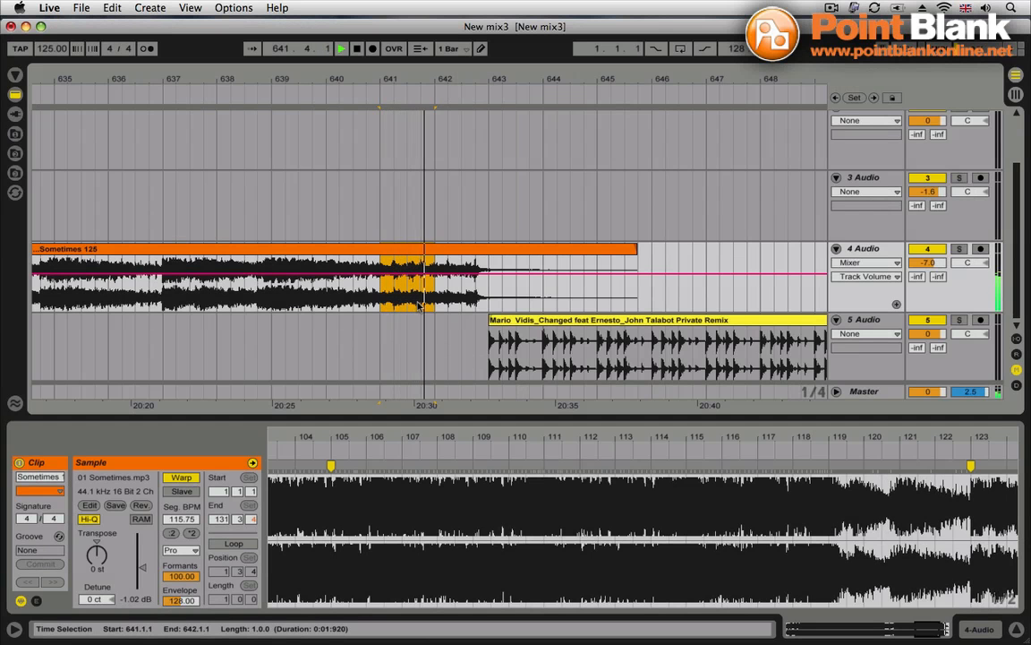
pyautogui.press('space')
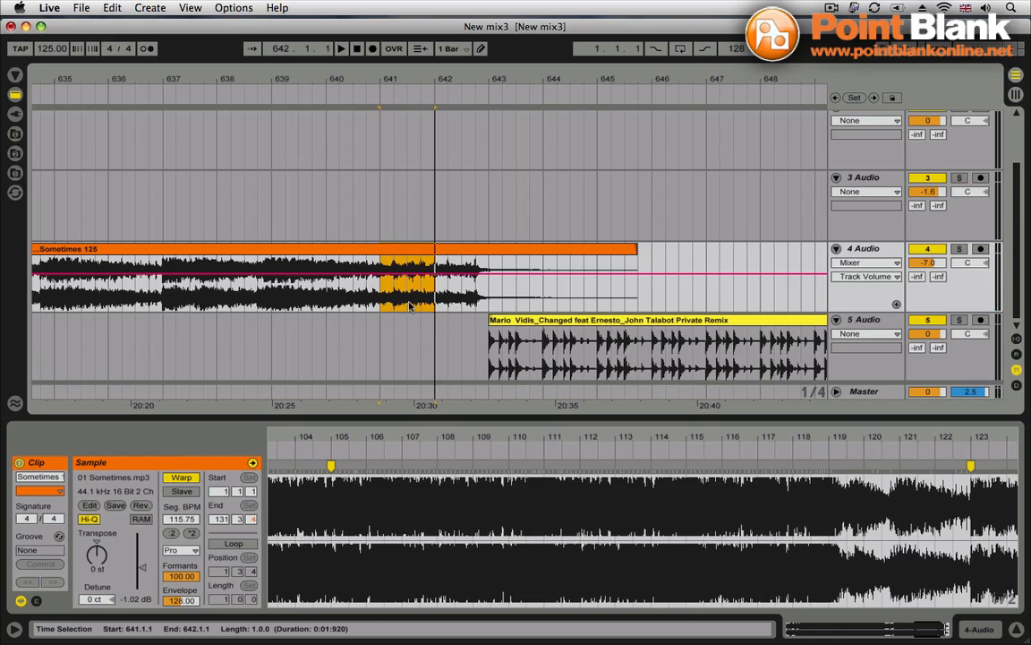
pyautogui.press('super+e')
# Duplicate the one-bar clip at bar 641 repeatedly along track 4 until the copies reach bar 666
pyautogui.click(408, 255)
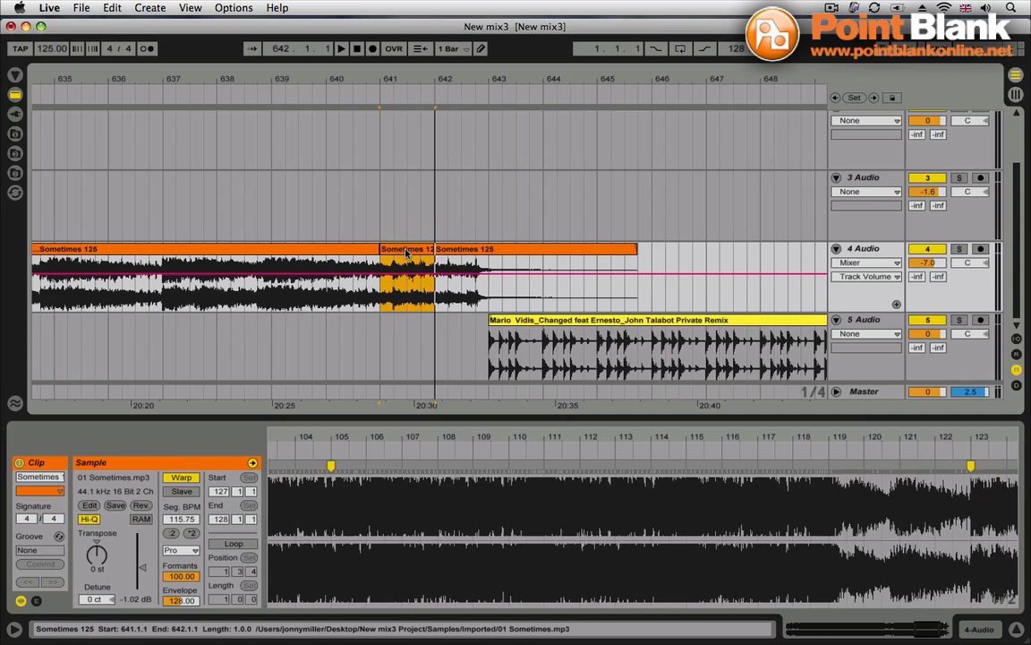
pyautogui.press('super+d')
pyautogui.press('super+d')
pyautogui.press('super+d')
pyautogui.press('super+d')
pyautogui.press('super+d')
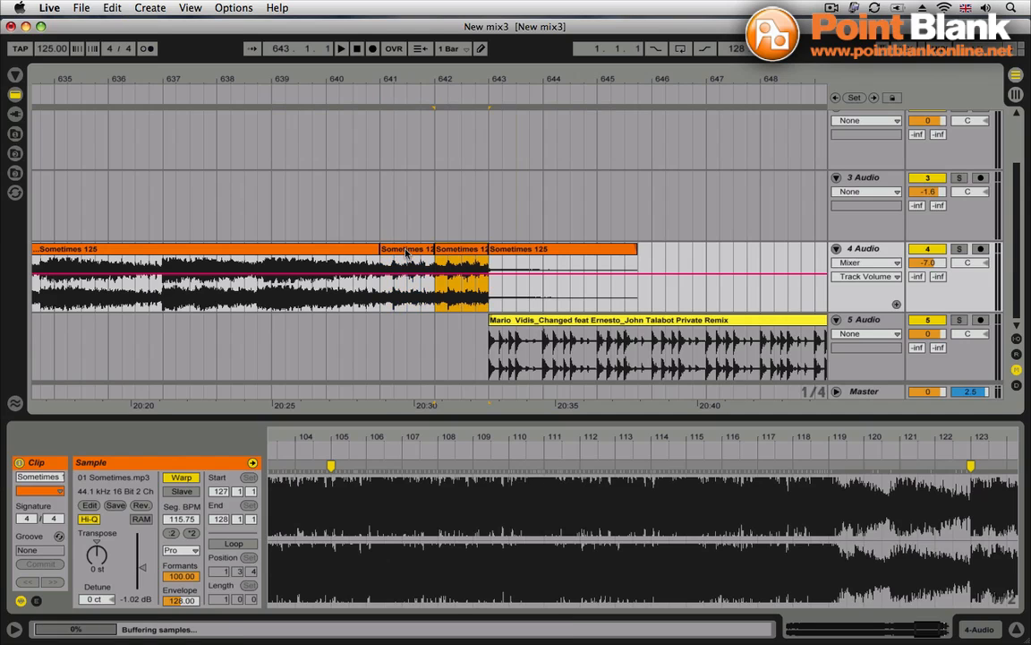
pyautogui.press('super+d')
pyautogui.press('super+d')
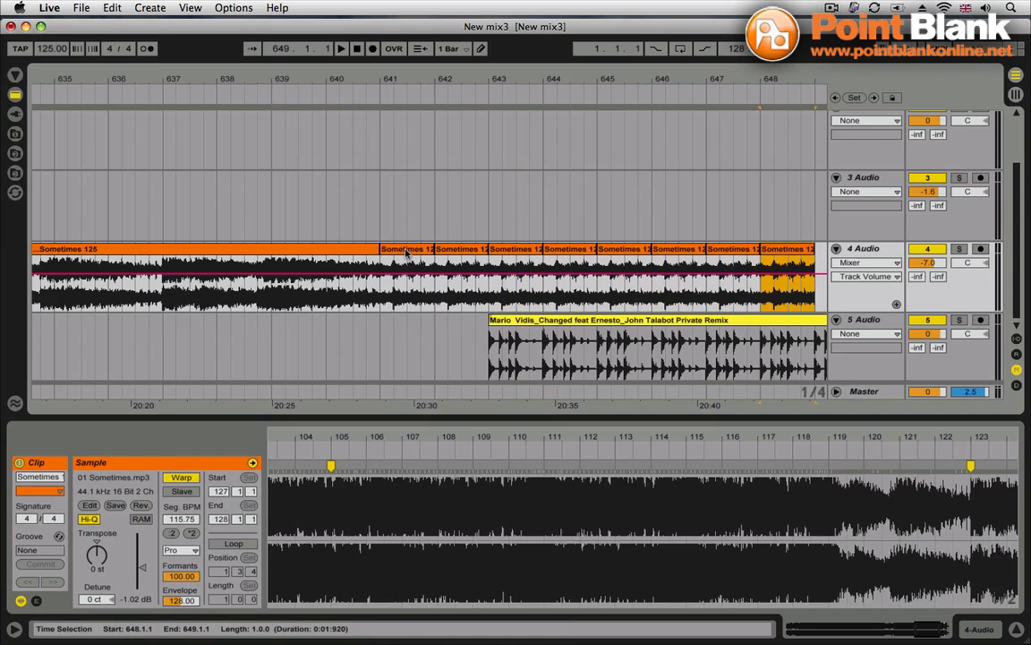
pyautogui.moveTo(318, 82); pyautogui.dragTo(170, 16)
pyautogui.press('super+d')
pyautogui.press('super+d')
pyautogui.press('super+d')
pyautogui.press('super+d')
pyautogui.press('super+d')
pyautogui.press('super+d')
pyautogui.press('super+d')
pyautogui.press('super+d')
pyautogui.press('super+d')
pyautogui.press('super+d')
pyautogui.press('super+d')
pyautogui.press('super+d')
pyautogui.press('super+d')
pyautogui.press('super+d')
pyautogui.press('super+d')
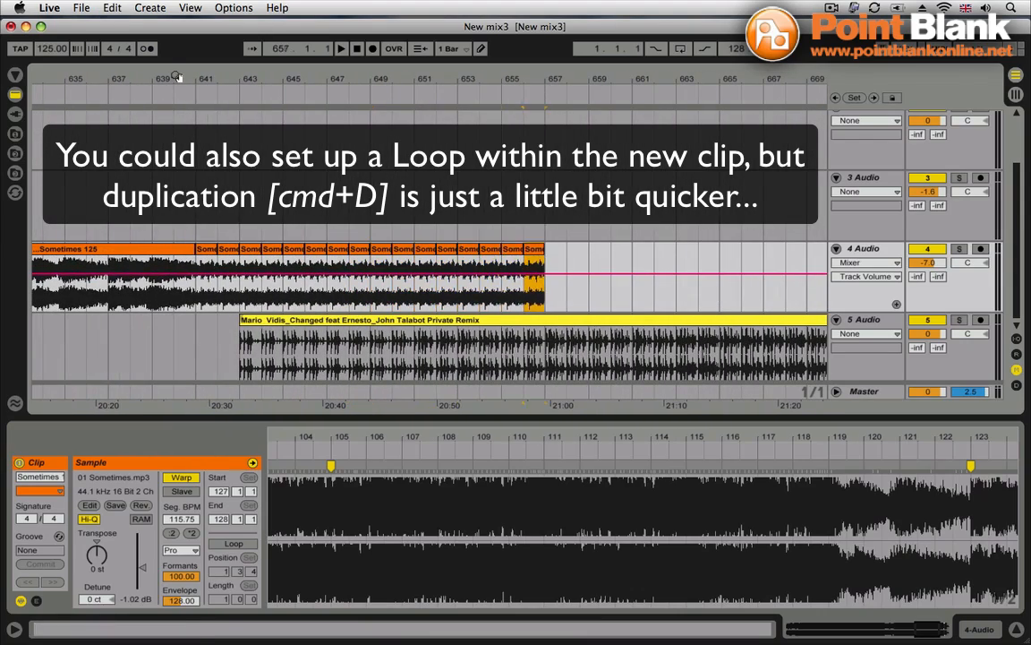
pyautogui.press('super+d')
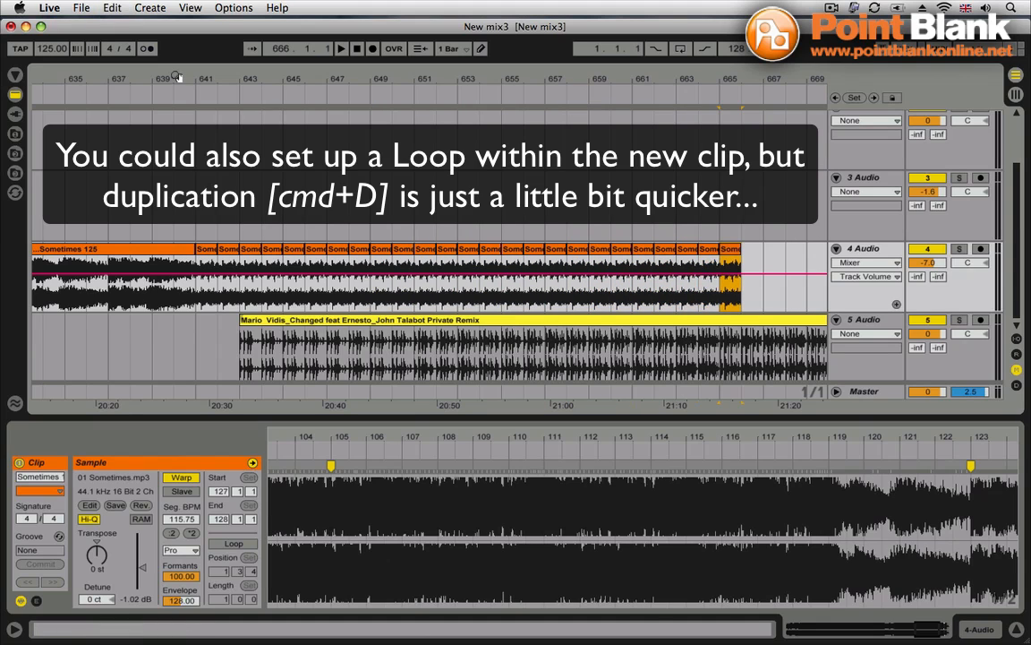
# Solo track 4 and play the duplicated one-bar clips from just before bar 641
pyautogui.click(957, 249)
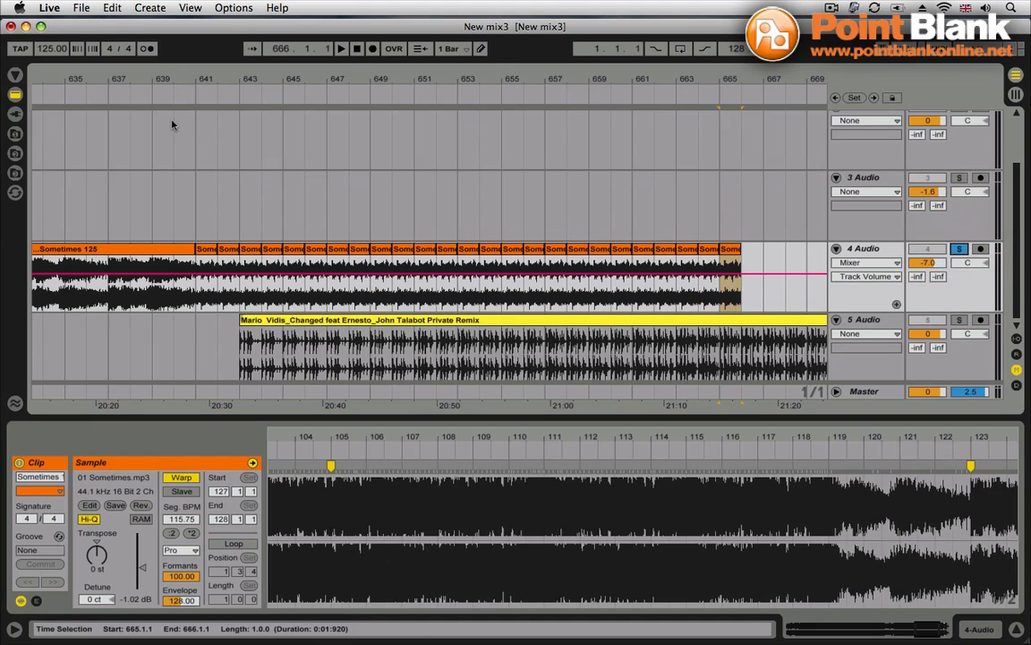
pyautogui.click(166, 99)
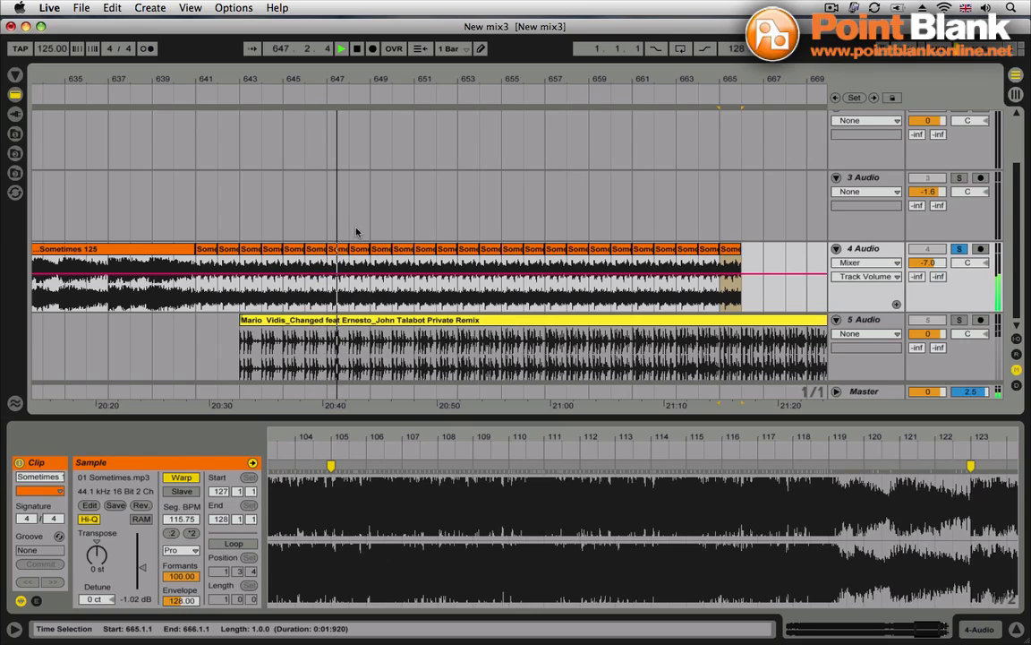
pyautogui.press('space')
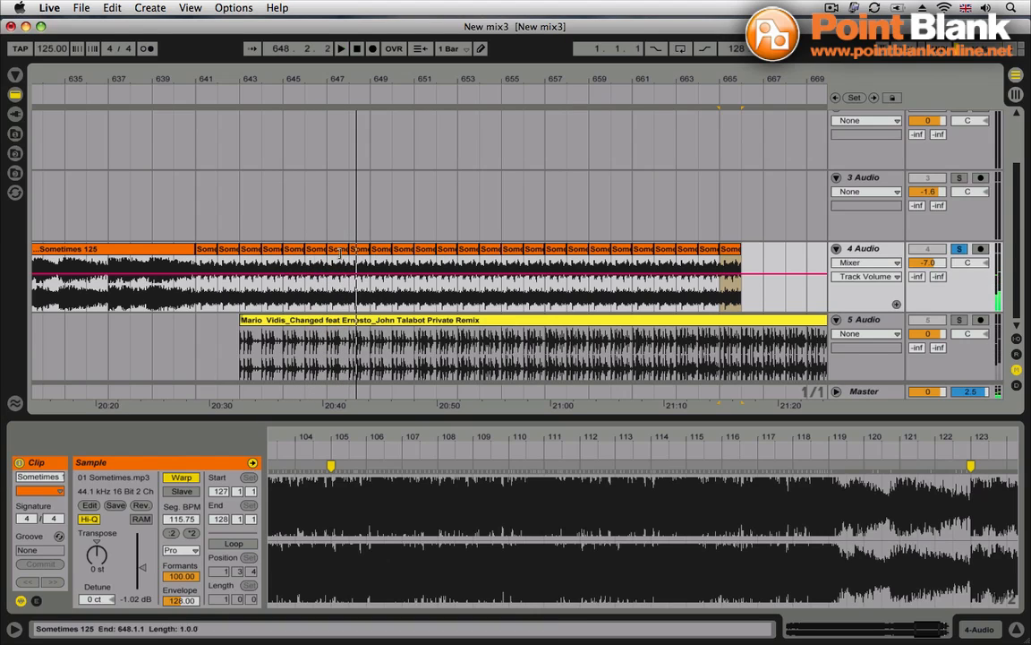
# Move the Private Remix clip on track 5 two bars earlier to start at 641.1.1, in line with the first one-bar clip
pyautogui.moveTo(163, 88); pyautogui.dragTo(214, 107)
pyautogui.moveTo(459, 320); pyautogui.dragTo(412, 323)
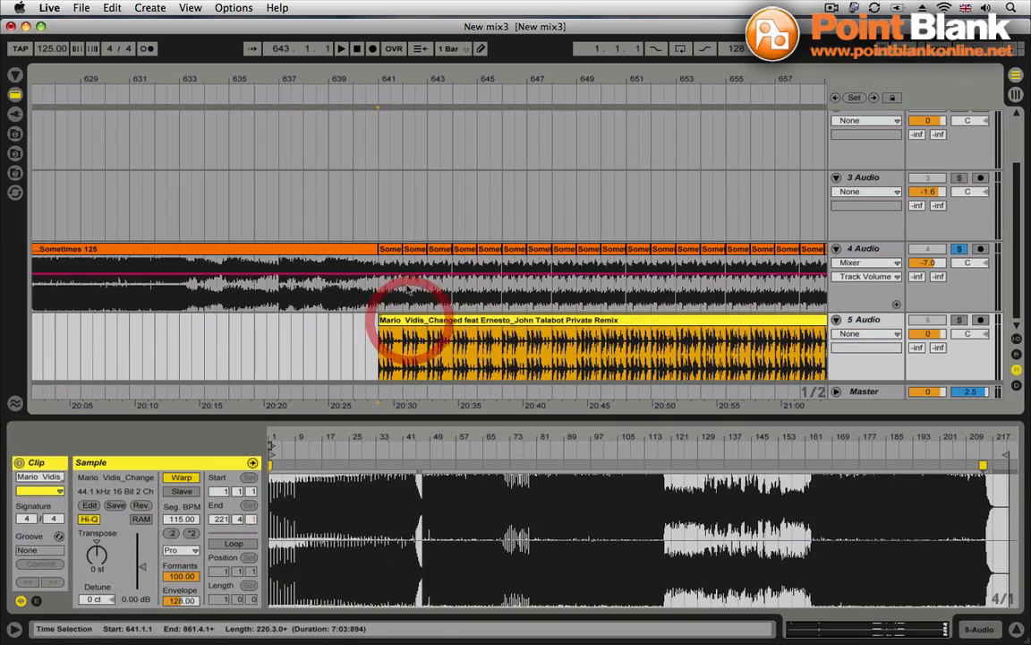
pyautogui.moveTo(317, 285); pyautogui.dragTo(368, 287)
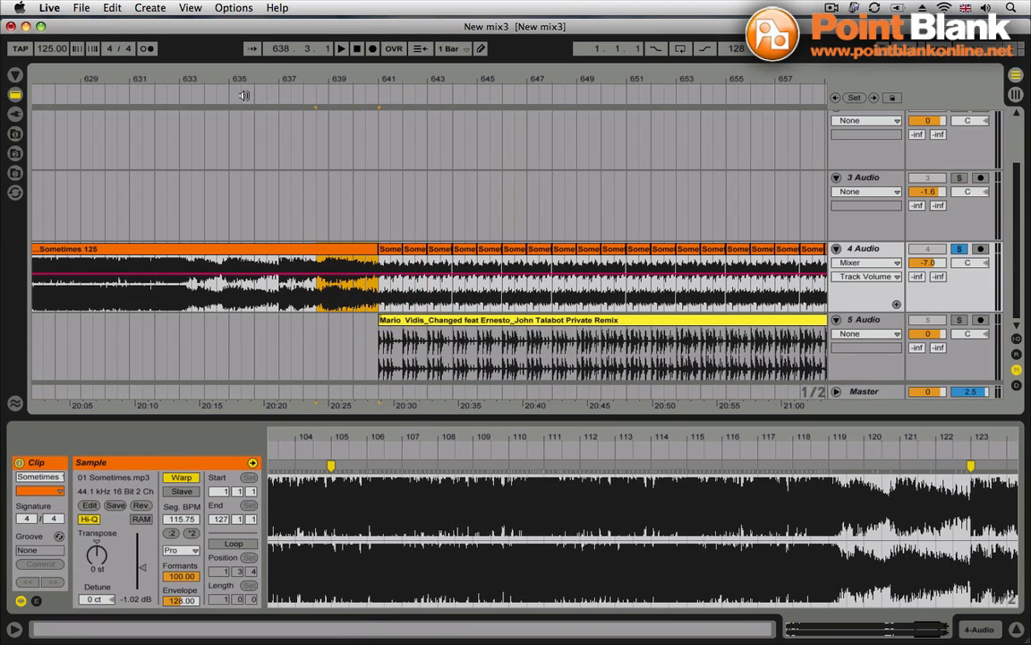
pyautogui.click(416, 321)
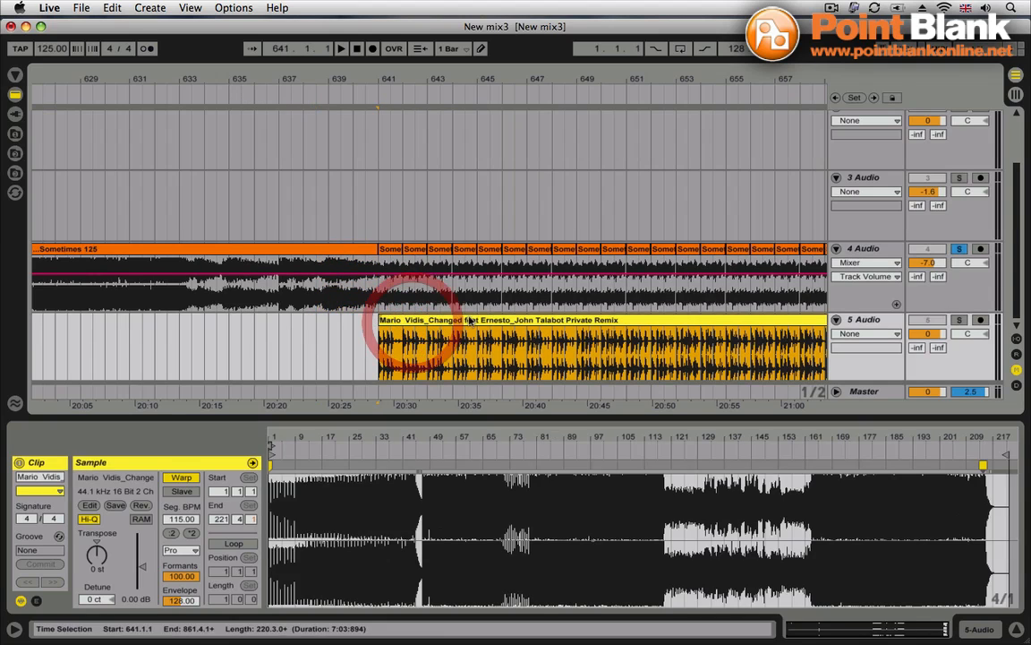
# Turn off solo on track 4 and play the transition into bar 641 with both tracks audible
pyautogui.click(255, 92)
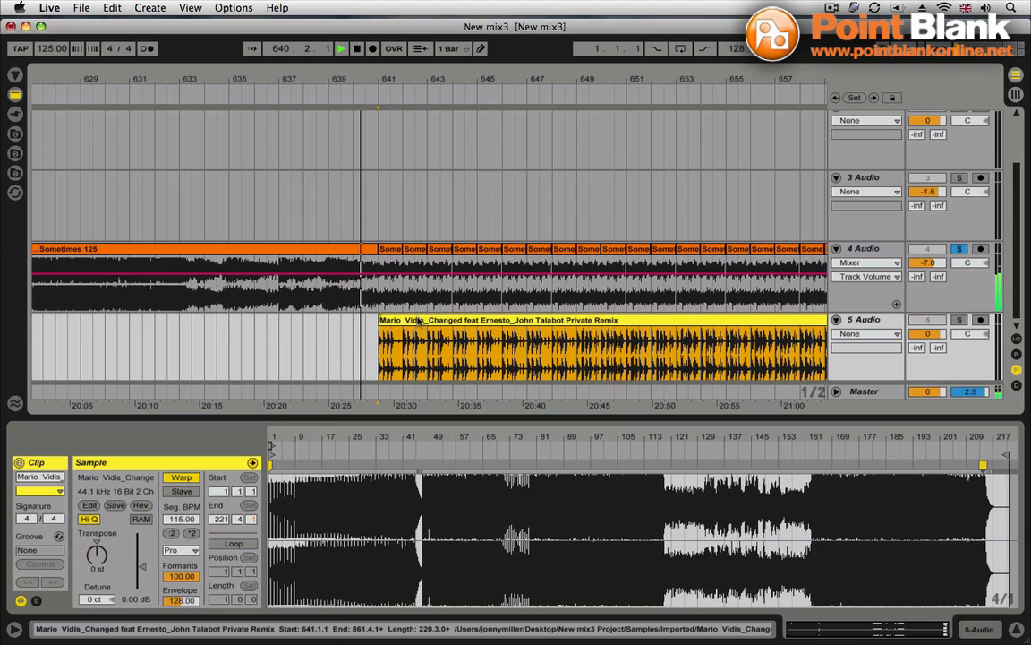
pyautogui.press('space')
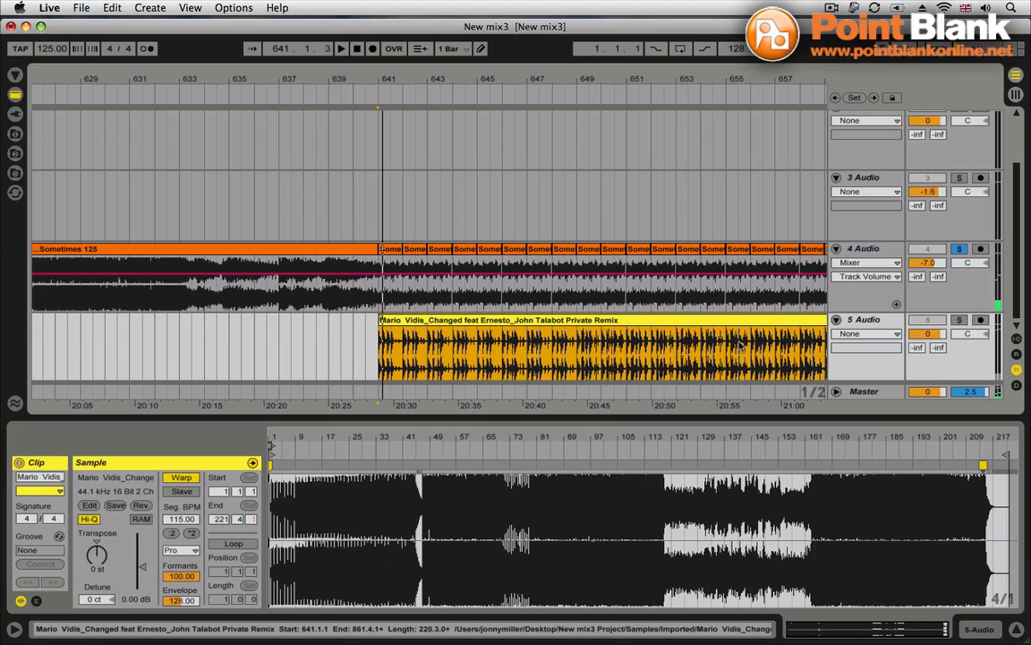
pyautogui.click(959, 249)
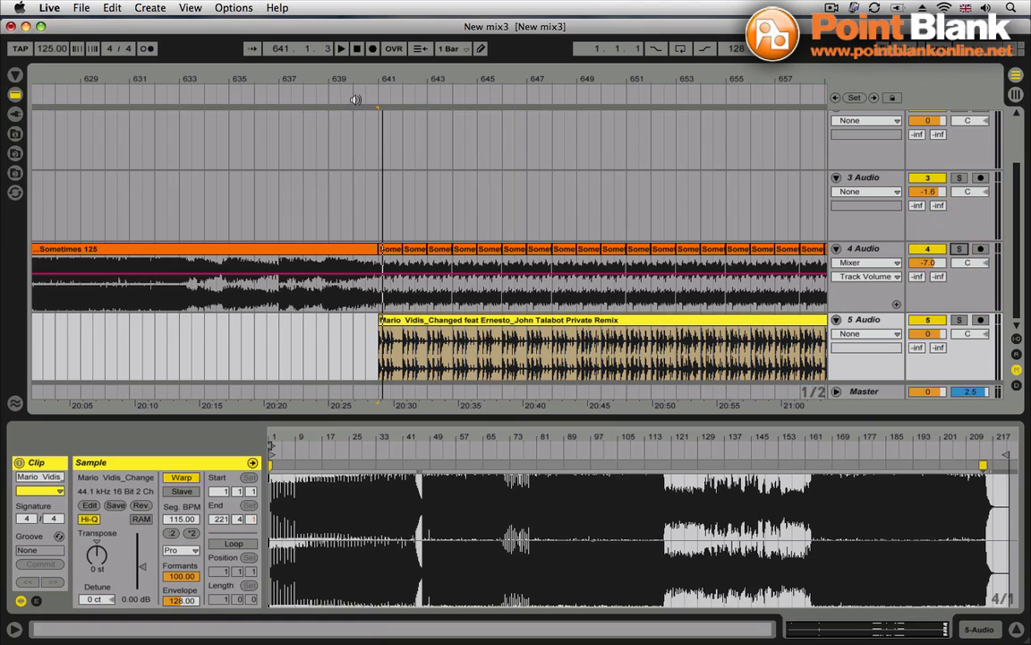
pyautogui.click(356, 97)
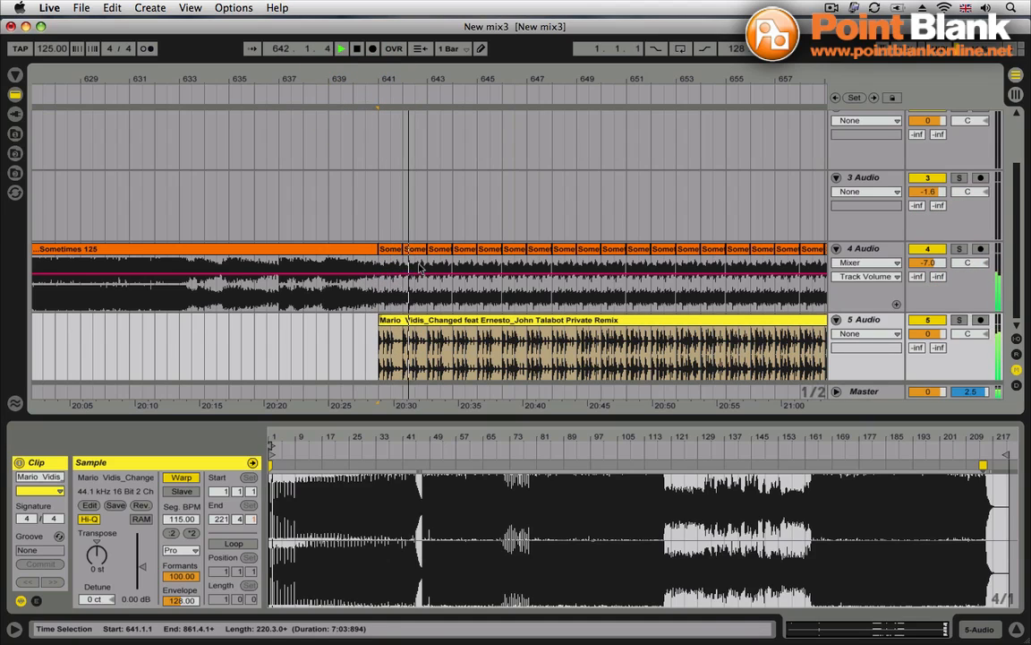
pyautogui.press('space')
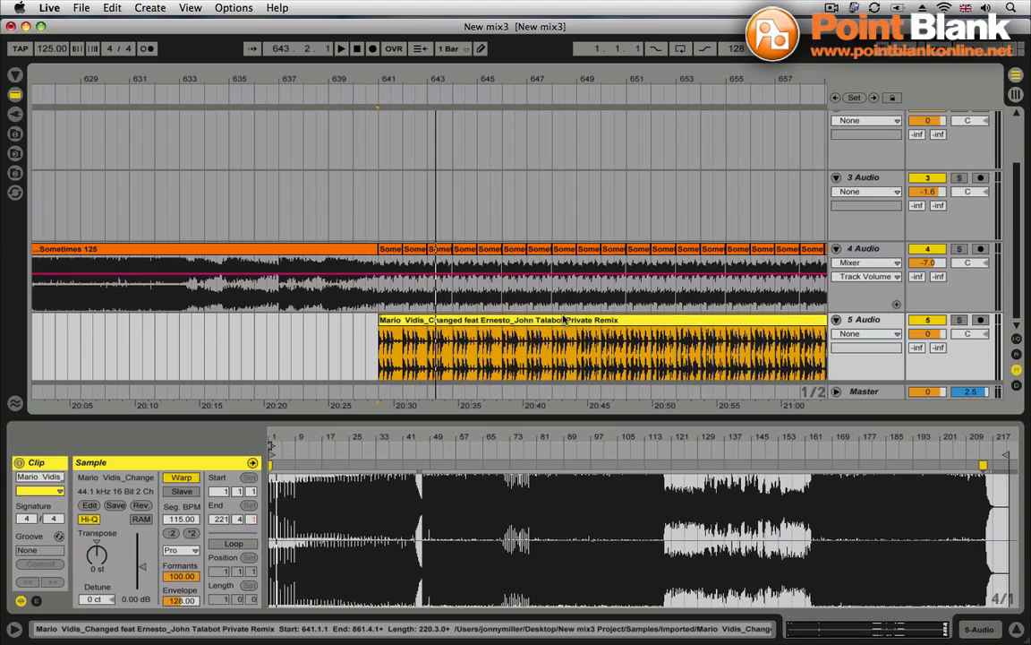
# Select the first one-bar Sometimes 125 clip at bar 641 on track 4
pyautogui.click(393, 252)
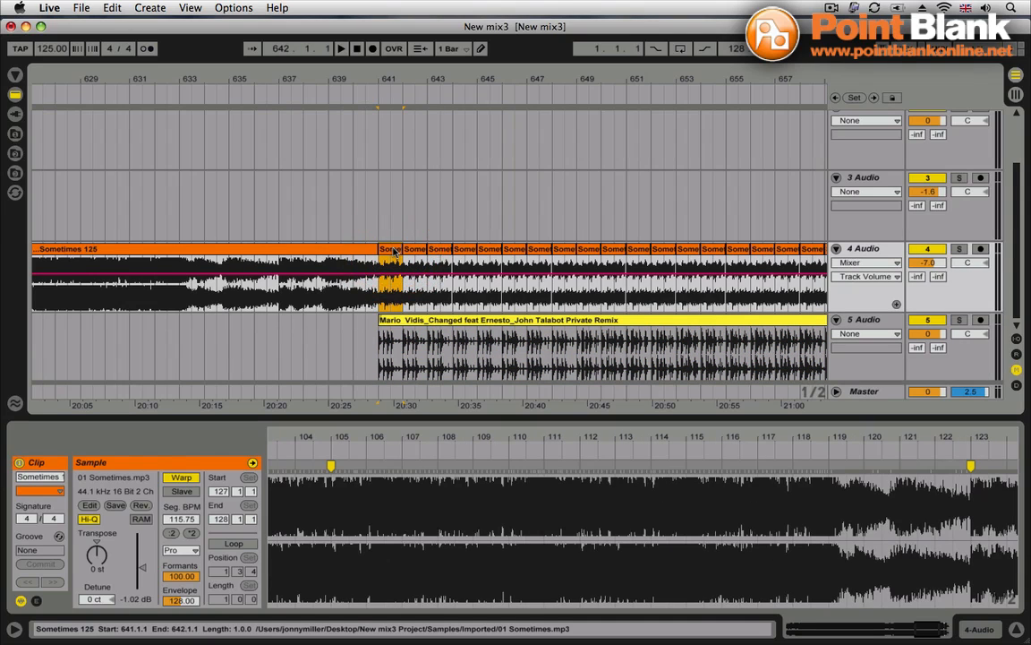